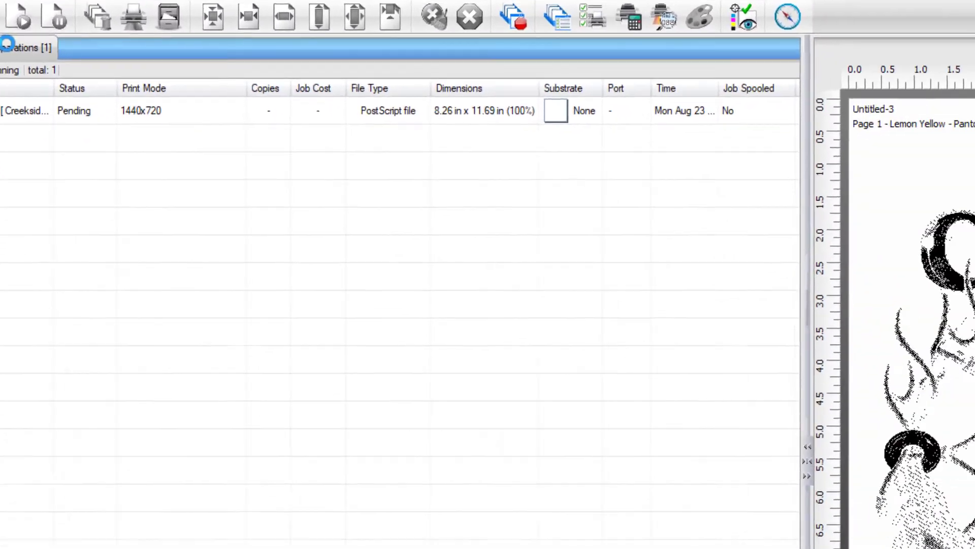
Step: Open the queue's Colour Layer > Layer Profile and test the Gray plane choke, leaving it at 0
double_click(7, 43)
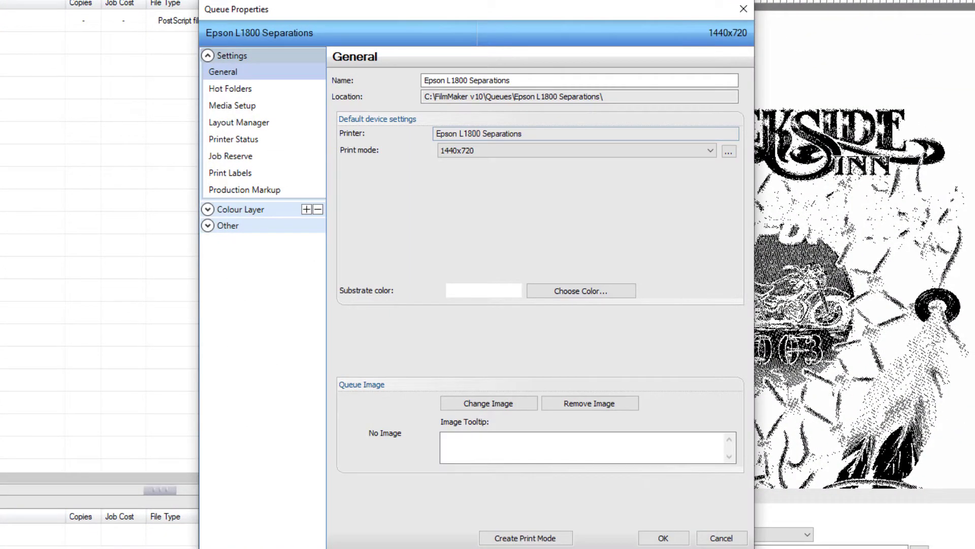
left_click(208, 210)
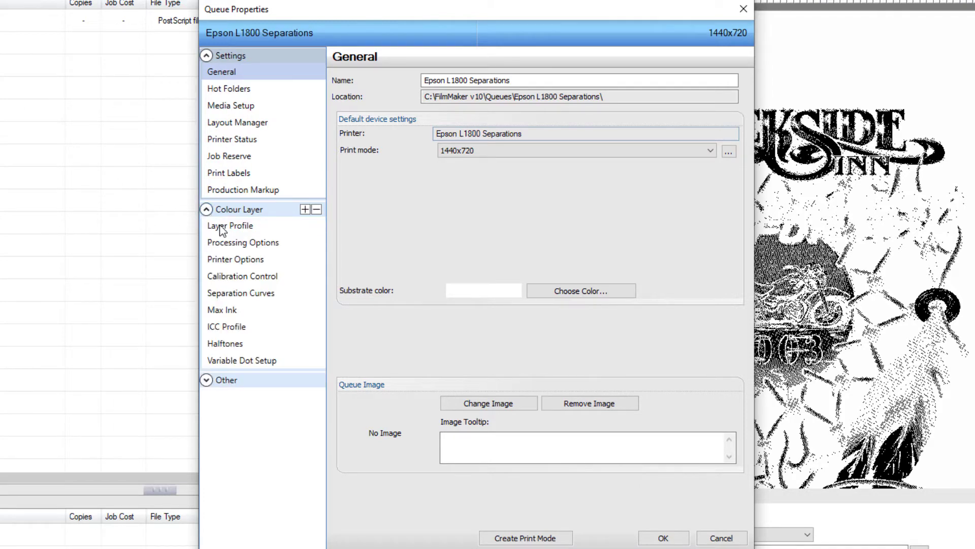
left_click(221, 227)
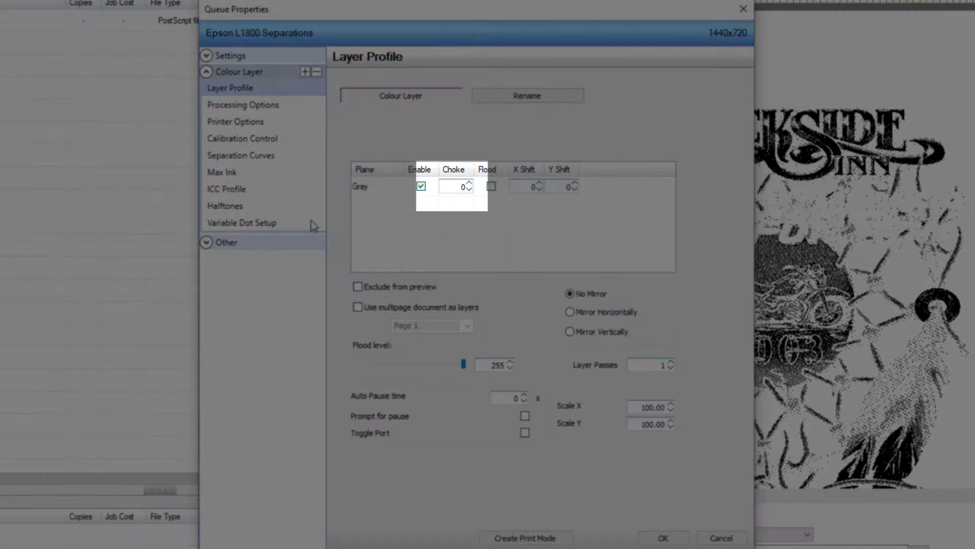
left_click(470, 184)
left_click(470, 191)
left_click(469, 190)
left_click(469, 190)
type("5")
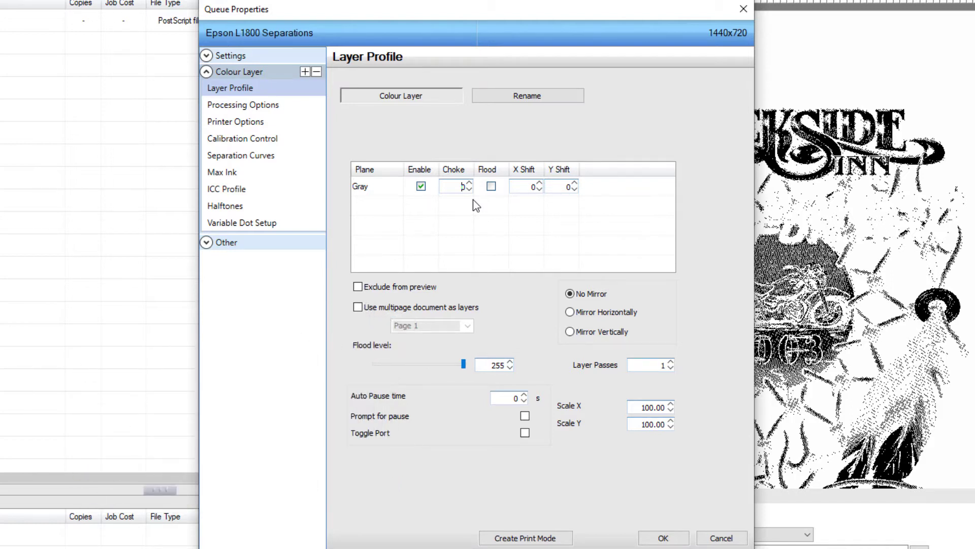
Step: Show the queue's Halftones ink table and scroll down to its per-ink Choke column
left_click(230, 207)
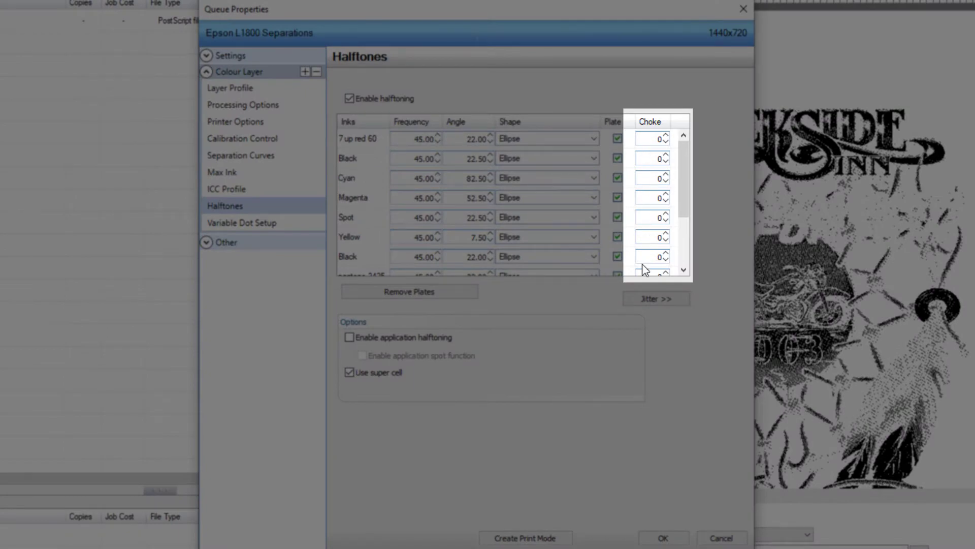
scroll(644, 269, "down", 2)
scroll(644, 269, "down", 2)
scroll(644, 269, "down", 2)
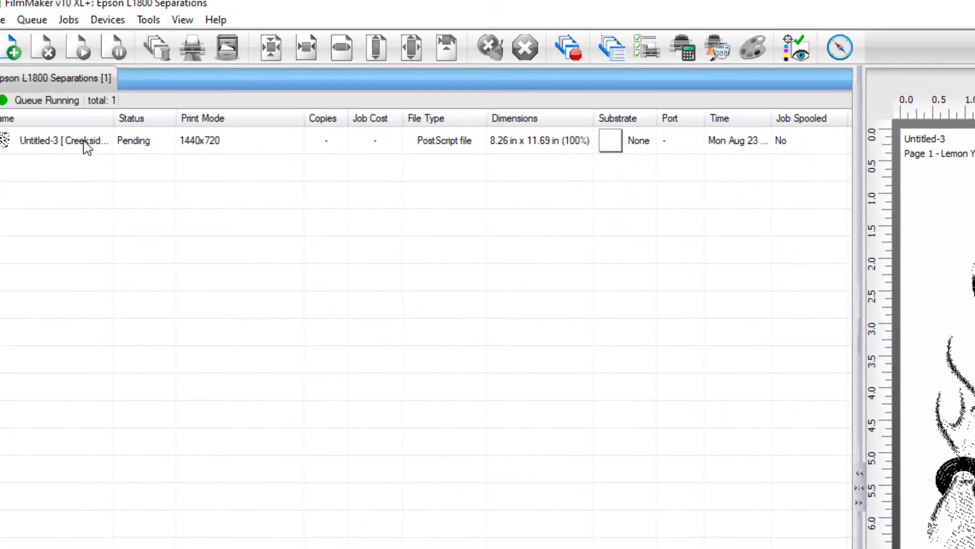
Step: Open the Creekside job's Colour Layer > Layer Profile and raise the Gray plane choke from 0 to 1
left_click(101, 151)
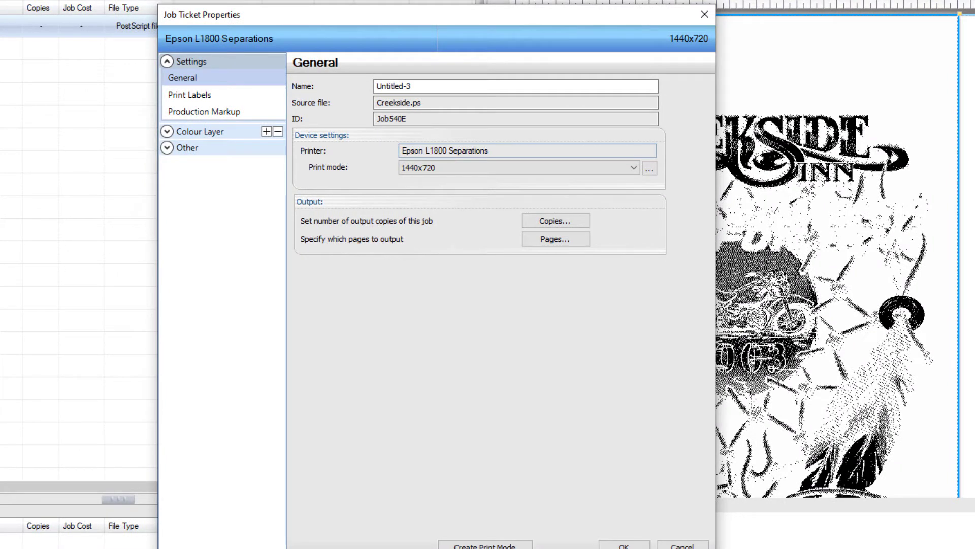
left_click(168, 132)
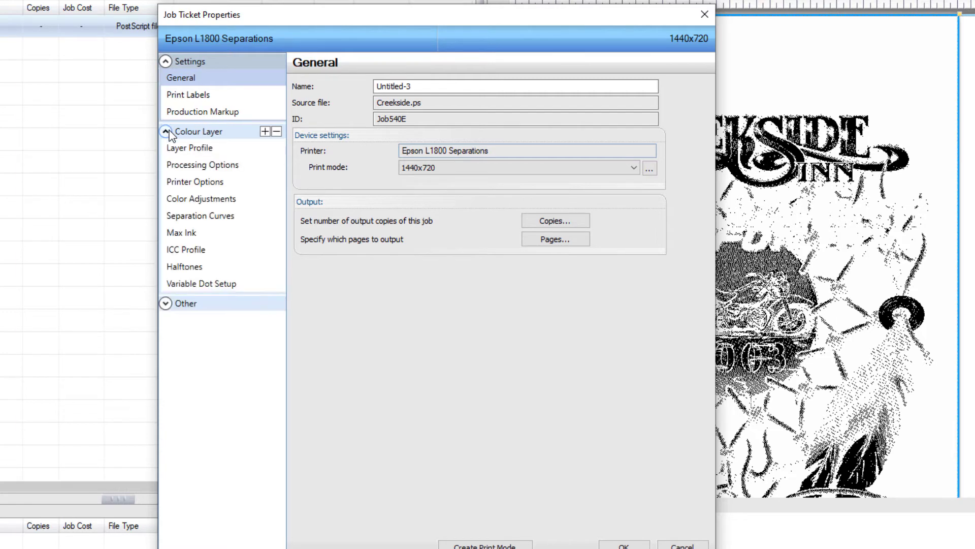
left_click(200, 148)
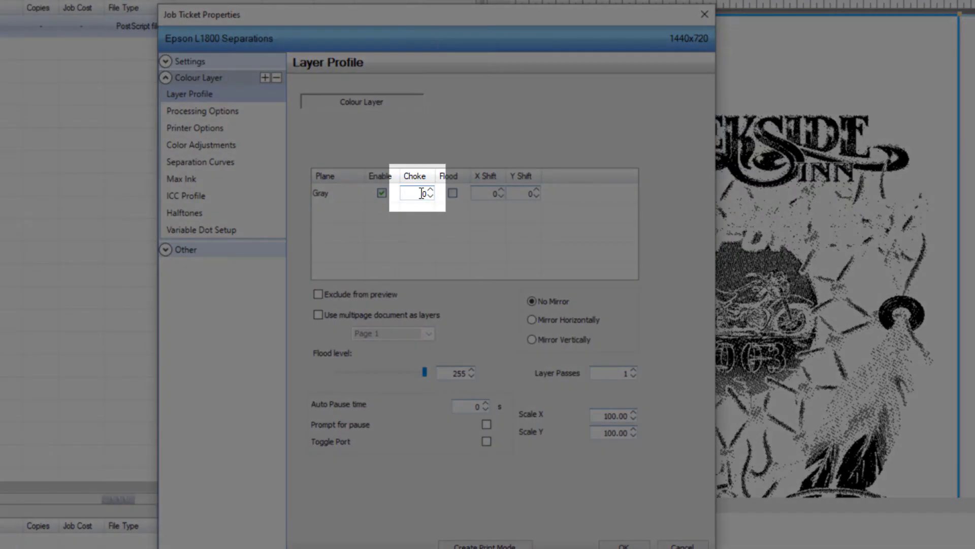
left_click(431, 189)
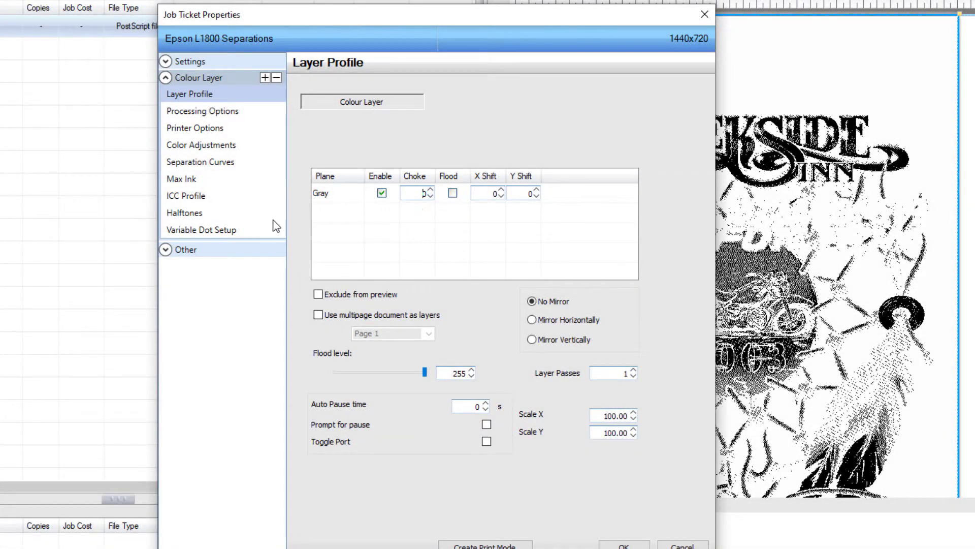
Step: Show the Creekside job's Halftones settings and scroll through each ink's choke value
left_click(186, 214)
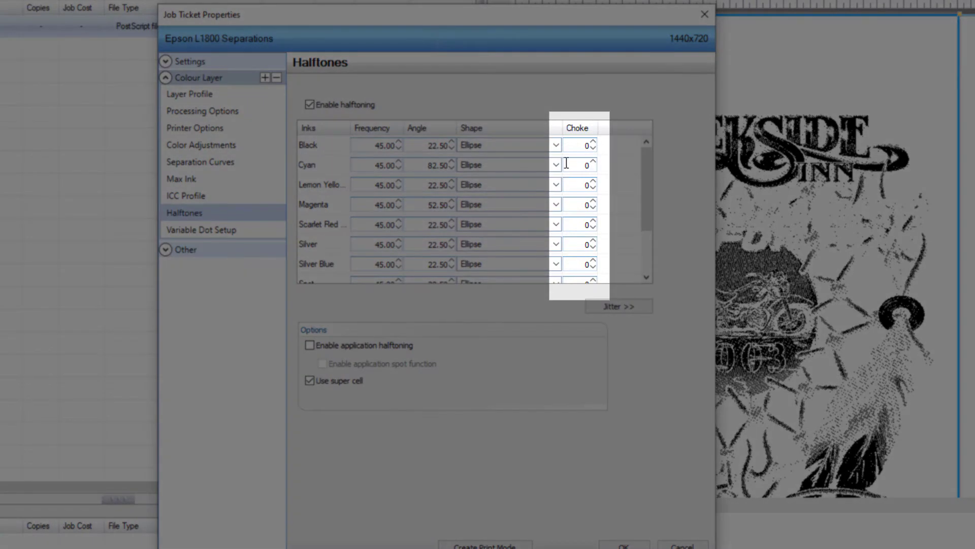
scroll(583, 257, "down", 1)
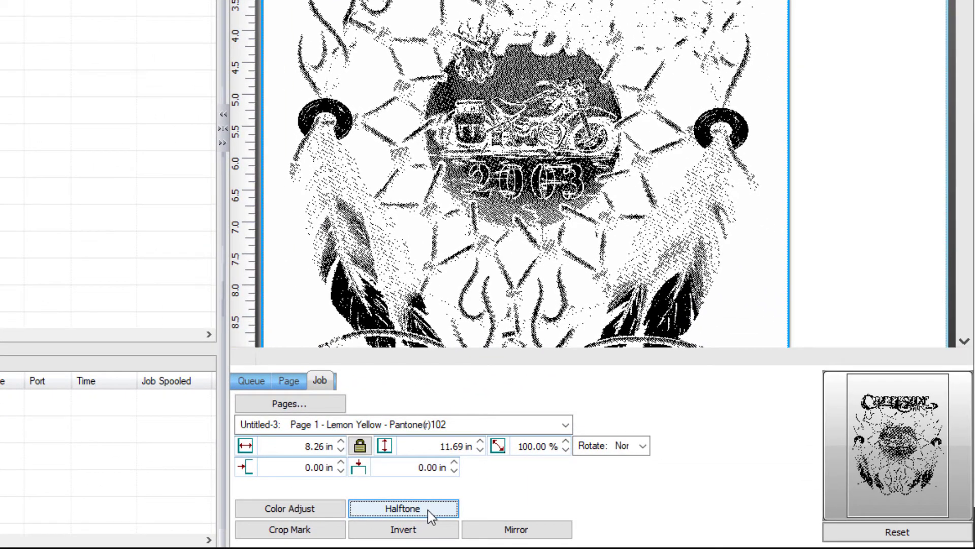
Step: Select the Underbase ink in the job's halftone list and raise its choke to 2
left_click(428, 510)
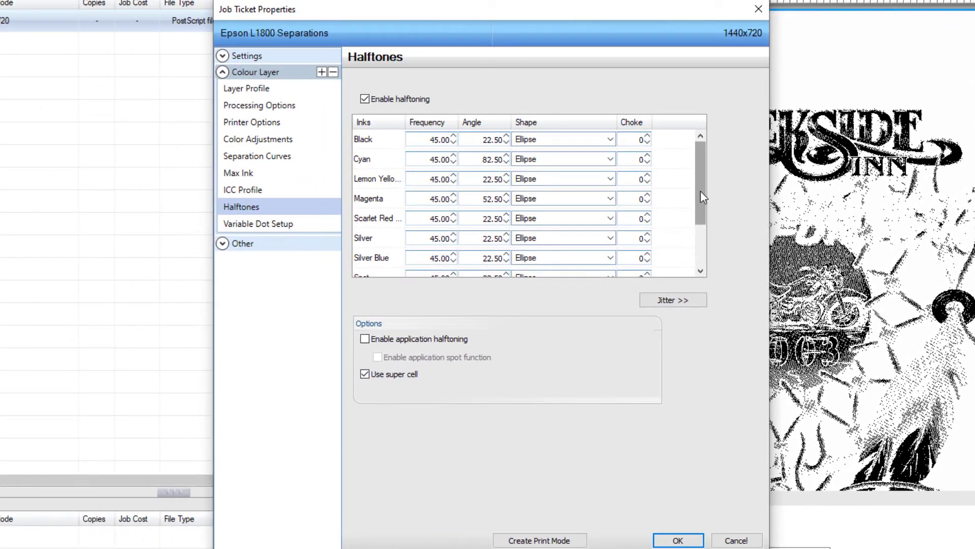
left_click_drag(703, 197, 701, 248)
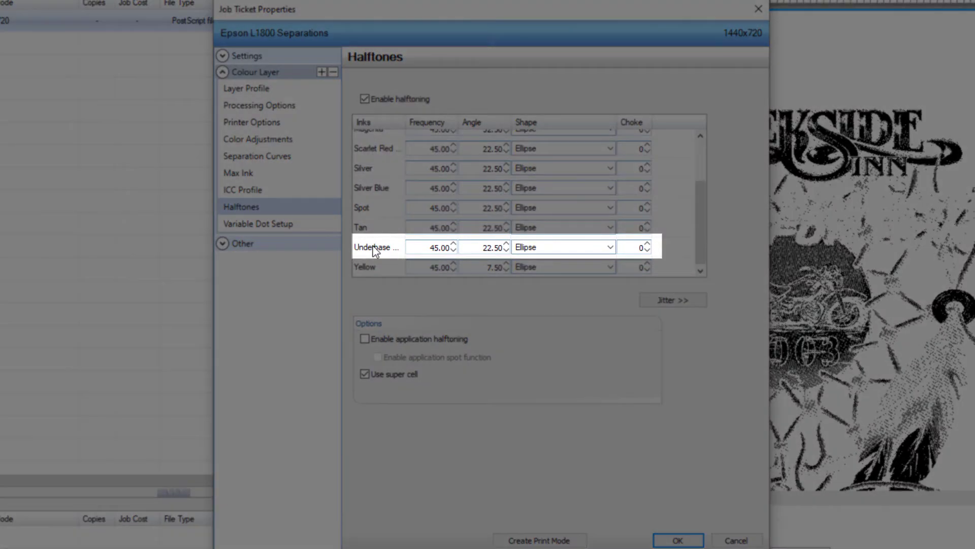
left_click(374, 248)
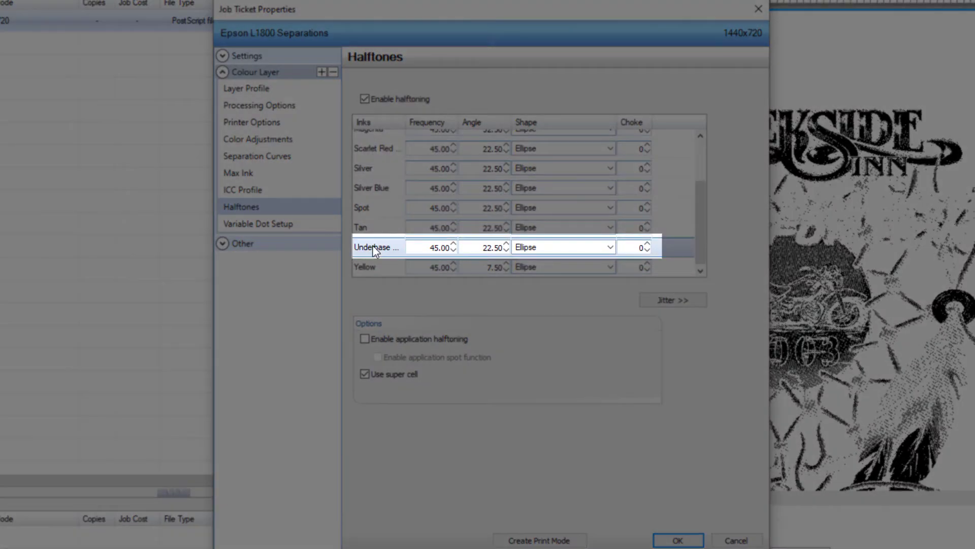
left_click(647, 243)
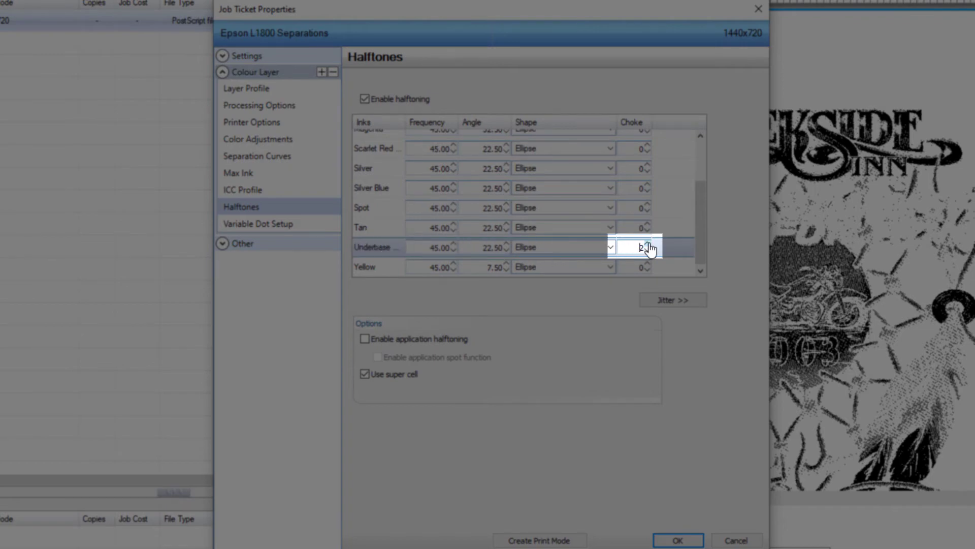